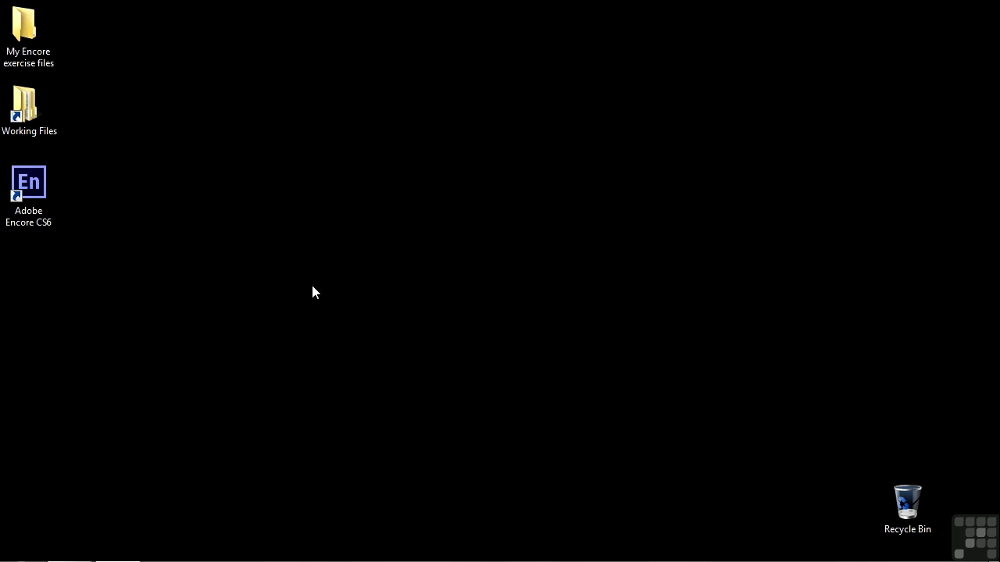
- Launch Encore and create a new project named 'Importing' in the My Encore exercise files folder
{"action": "double_click", "coordinate": [29, 187]}
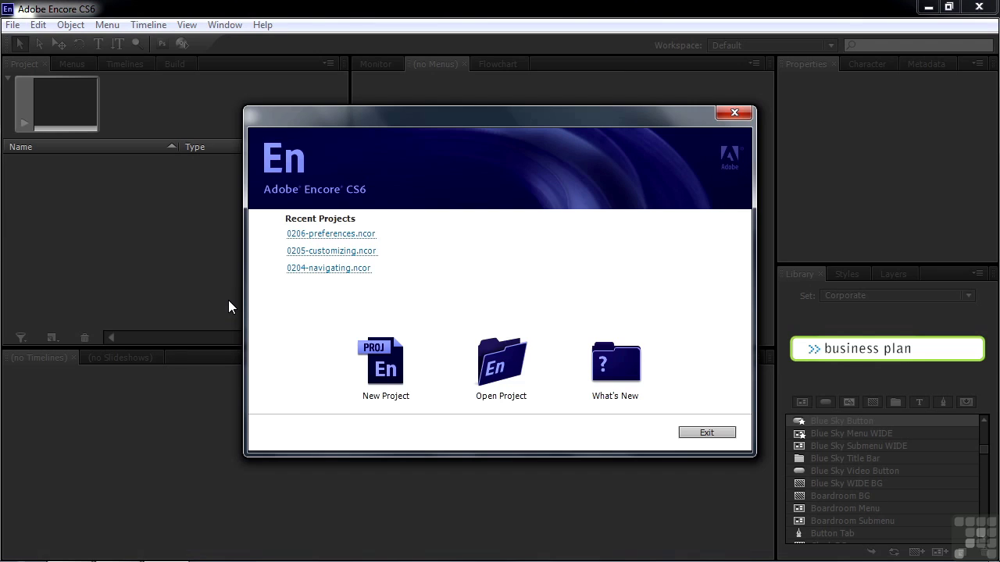
{"action": "left_click", "coordinate": [394, 381]}
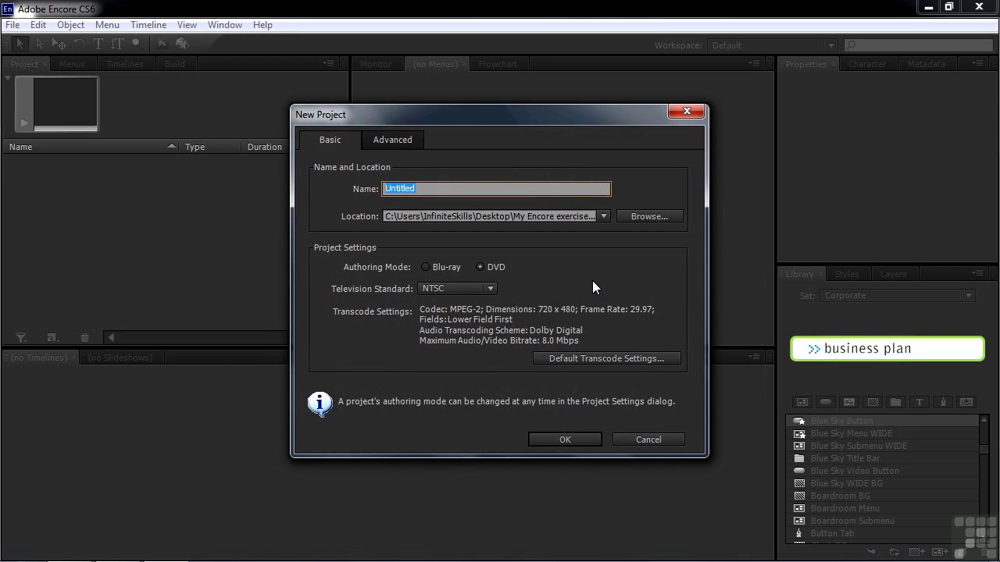
{"action": "left_click", "coordinate": [644, 216]}
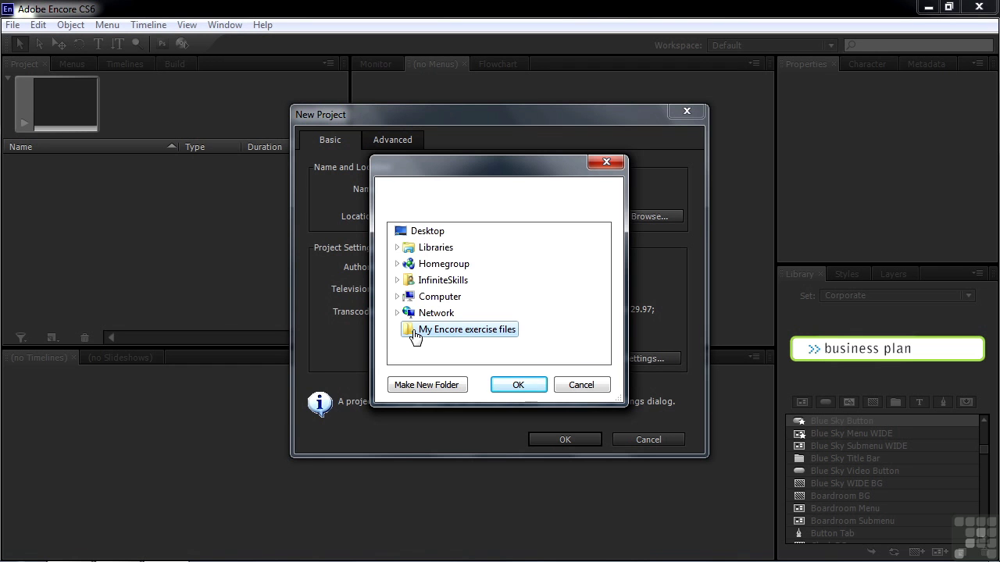
{"action": "left_click", "coordinate": [518, 384]}
{"action": "double_click", "coordinate": [393, 188]}
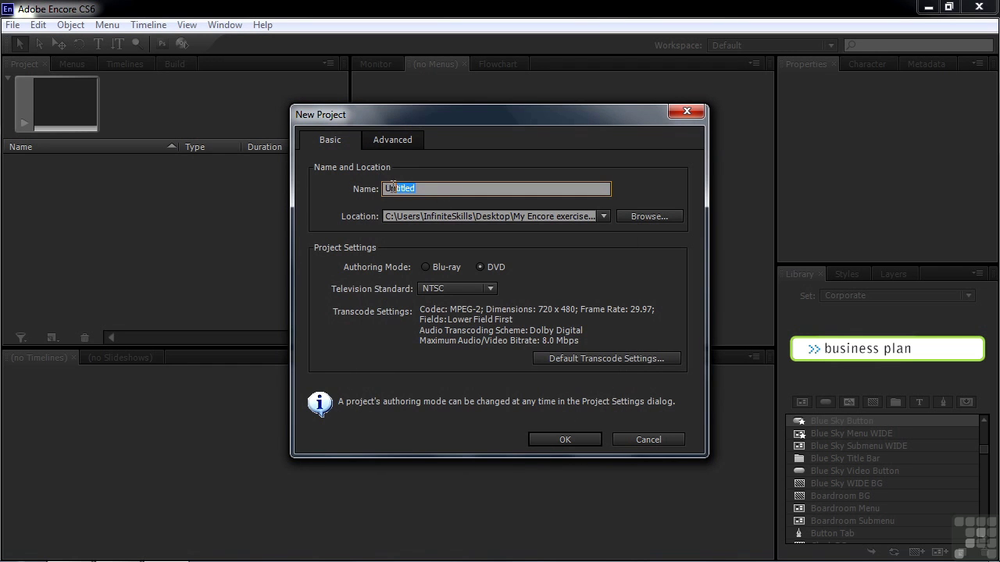
{"action": "type", "text": "Importing"}
{"action": "left_click", "coordinate": [566, 439]}
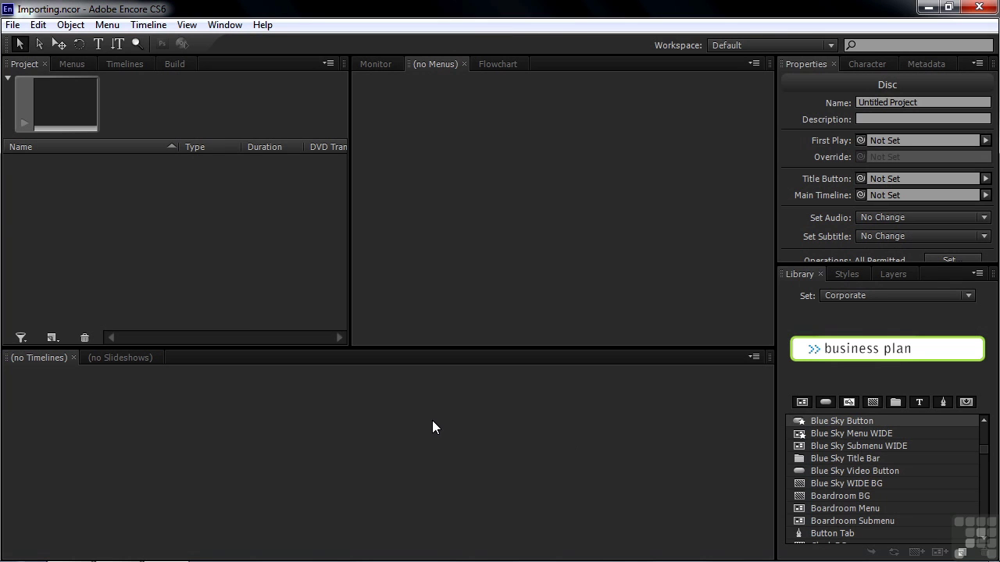
- Show the File > Import As submenu with Asset, Menu, Pop-up Menu, Timeline and Slideshow
{"action": "left_click", "coordinate": [14, 26]}
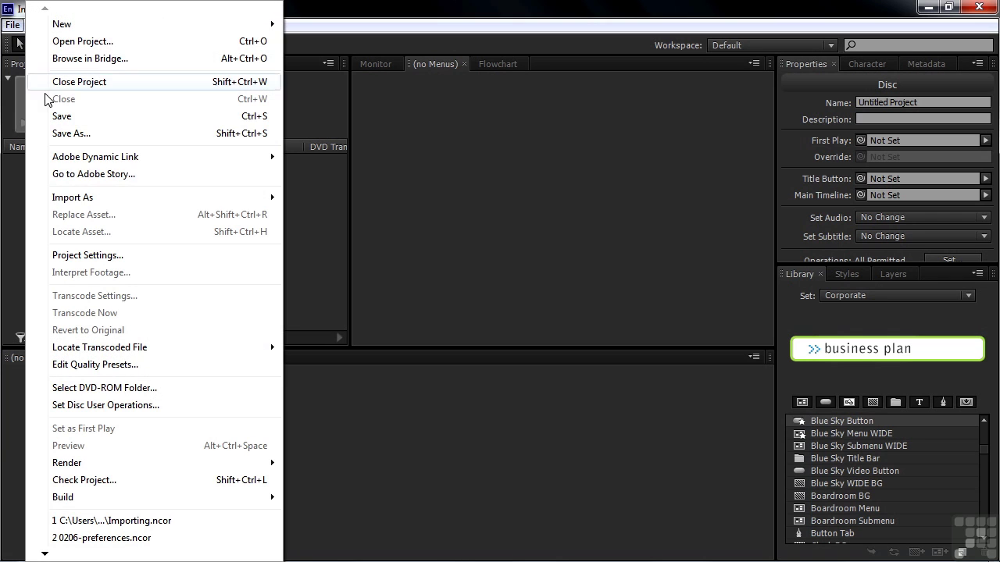
{"action": "mouse_move", "coordinate": [81, 200]}
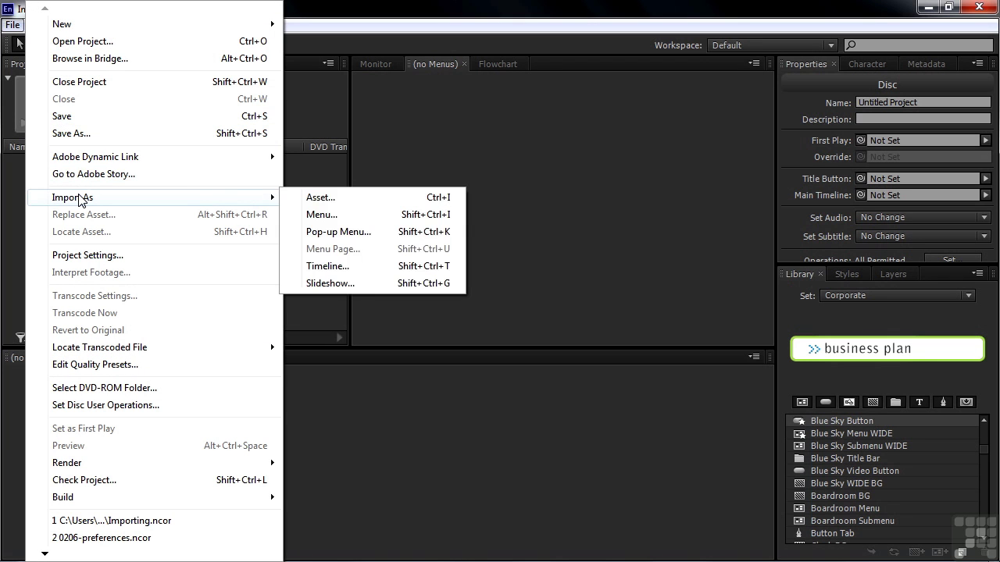
- Import bmx-racing.ac3 from Working Files > Digital Juice edited footage as an asset
{"action": "left_click", "coordinate": [325, 200]}
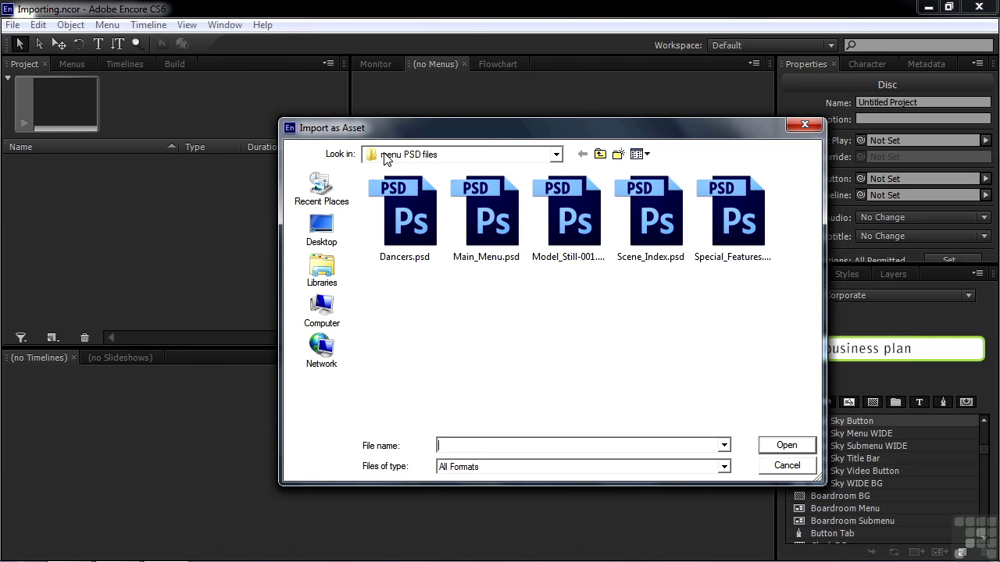
{"action": "left_click", "coordinate": [600, 154]}
{"action": "left_click", "coordinate": [599, 154]}
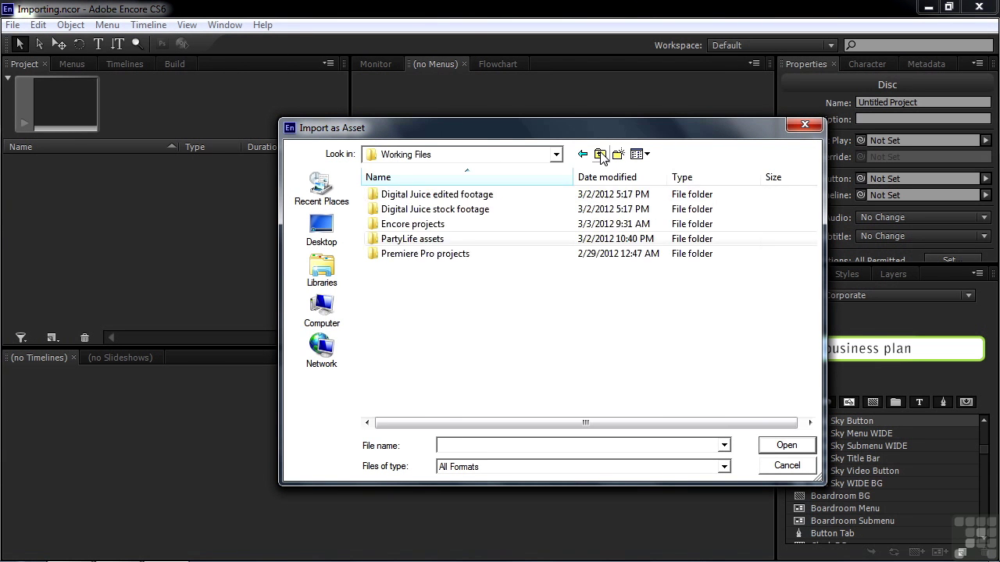
{"action": "double_click", "coordinate": [377, 195]}
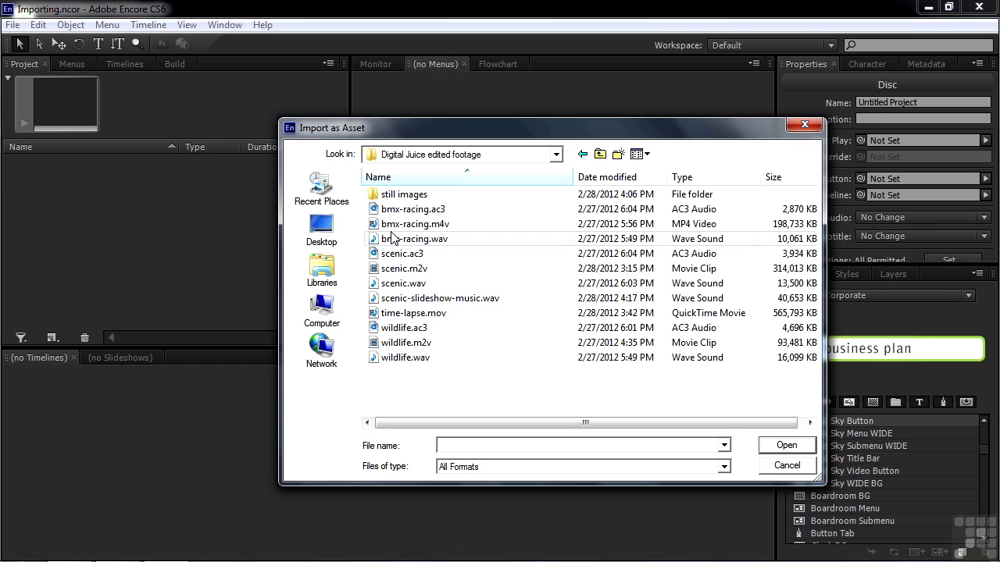
{"action": "left_click", "coordinate": [410, 210]}
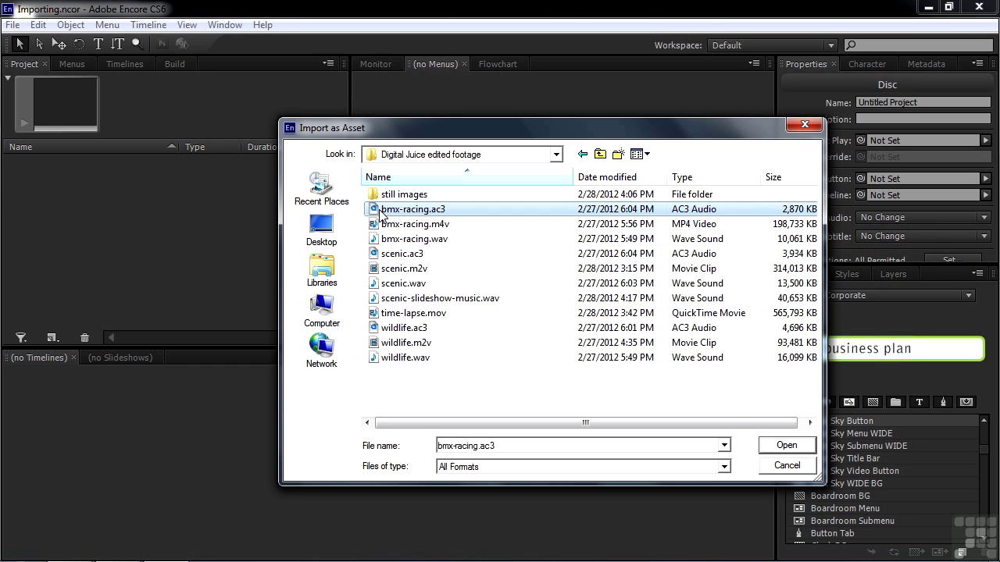
{"action": "left_click", "coordinate": [785, 447]}
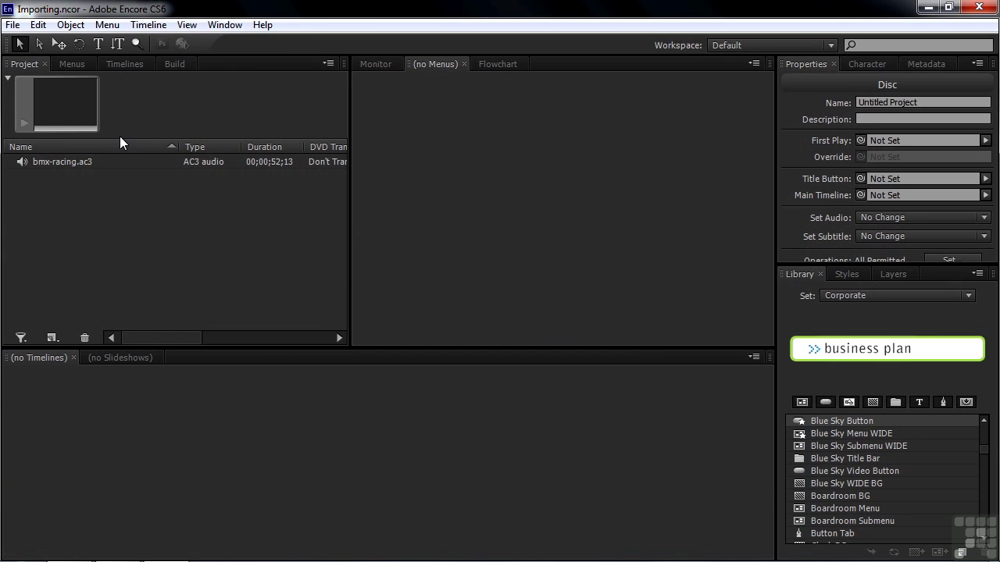
- Import bmx-racing.m4v, bmx-racing.wav and wildlife .ac3, .m2v and .wav as assets
{"action": "left_click", "coordinate": [13, 25]}
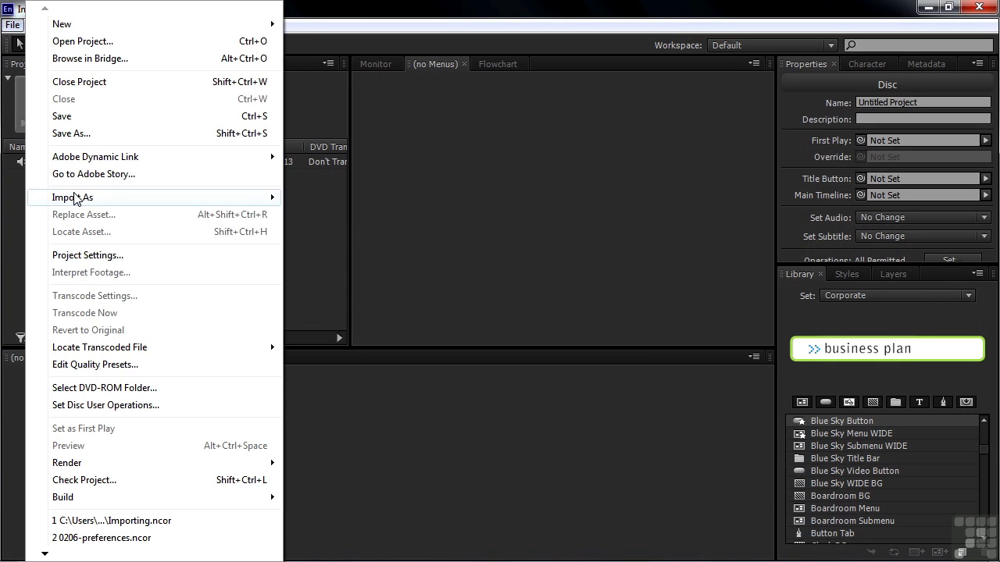
{"action": "left_click", "coordinate": [313, 198]}
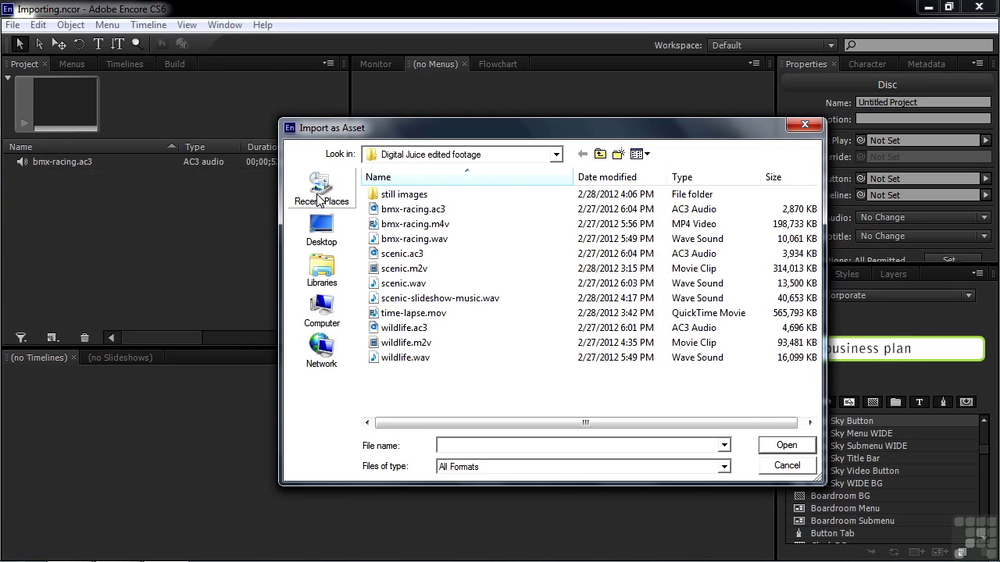
{"action": "left_click", "coordinate": [380, 360]}
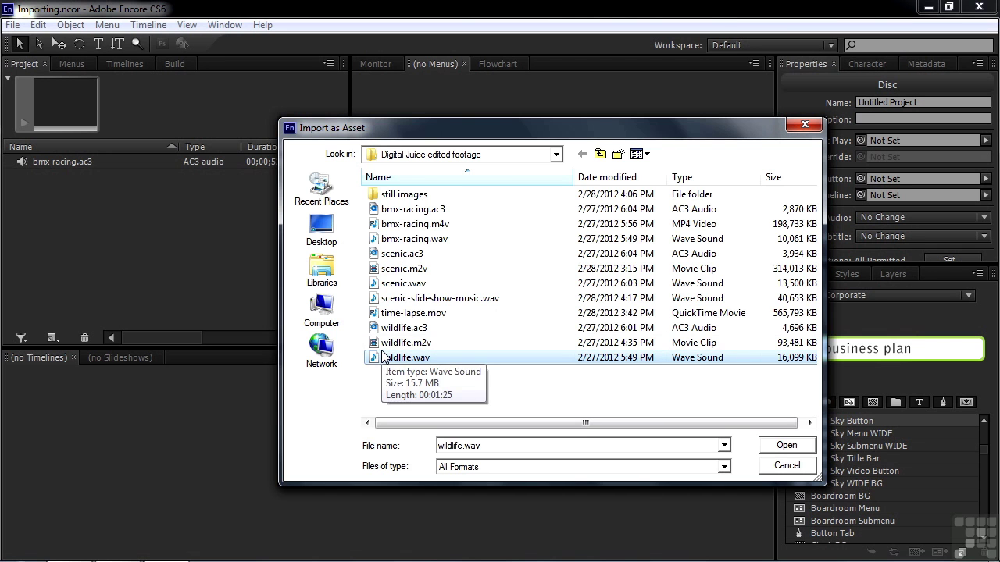
{"action": "left_click", "coordinate": [374, 287], "text": "ctrl"}
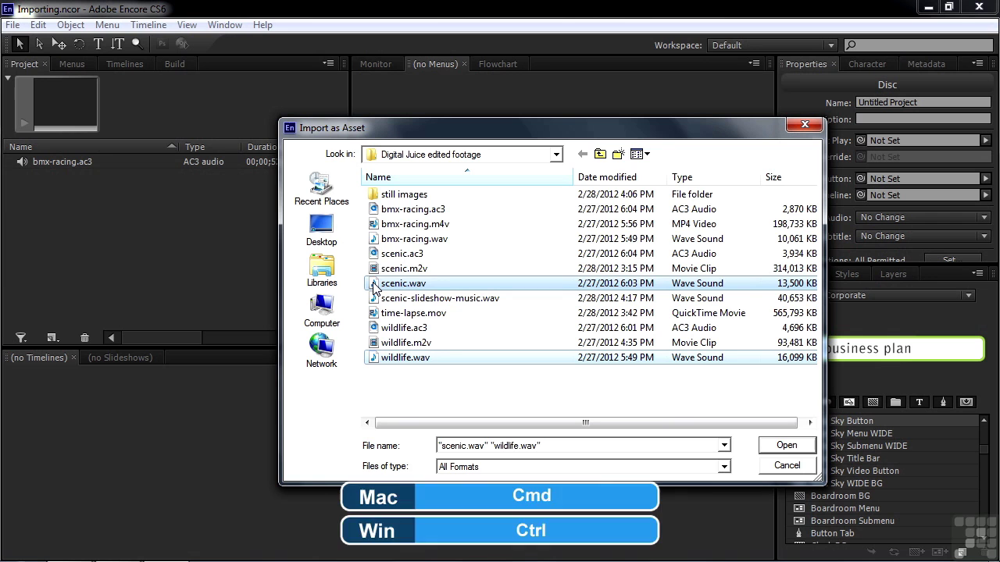
{"action": "left_click", "coordinate": [375, 242], "text": "ctrl"}
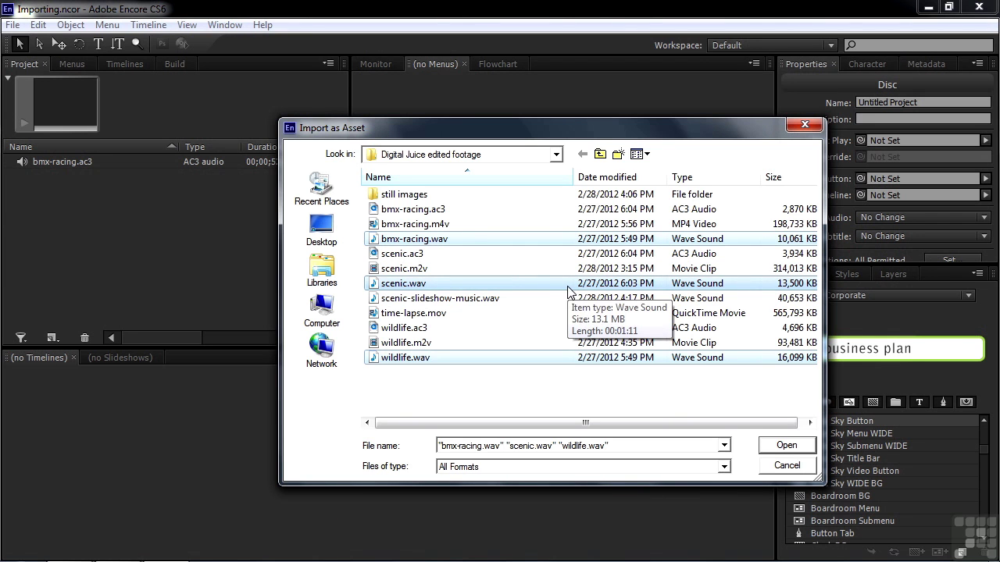
{"action": "left_click", "coordinate": [412, 393]}
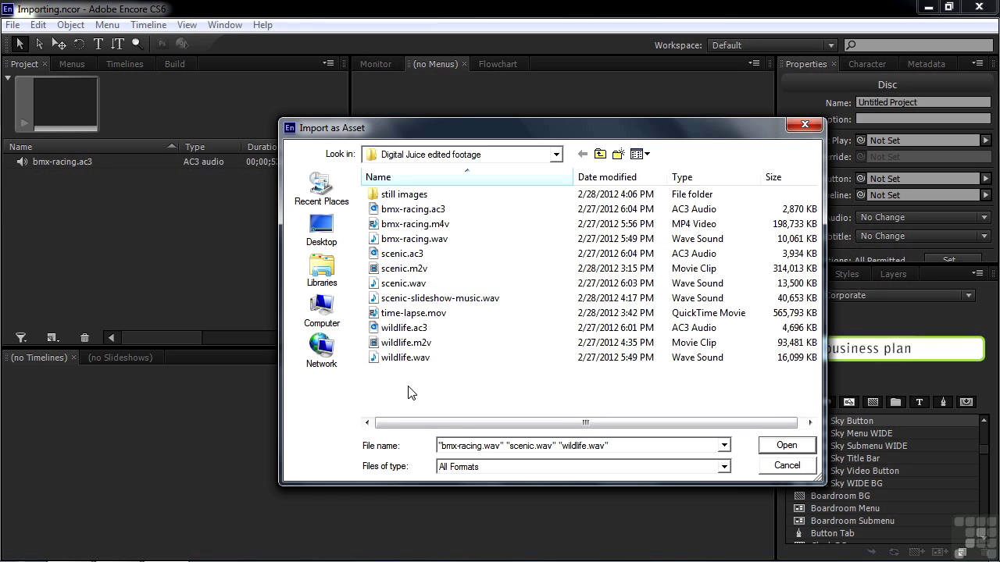
{"action": "left_click", "coordinate": [404, 358]}
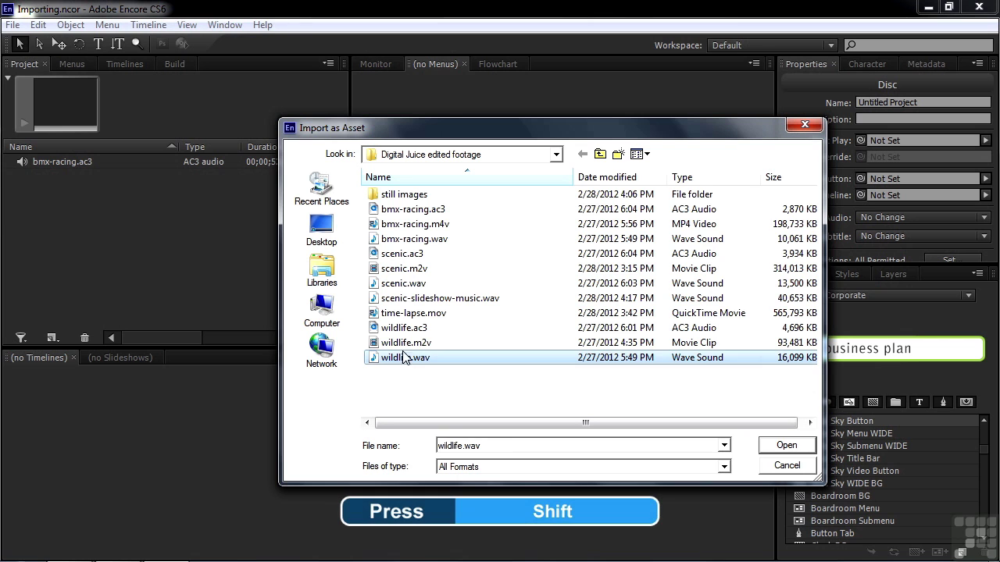
{"action": "left_click", "coordinate": [401, 328], "text": "shift"}
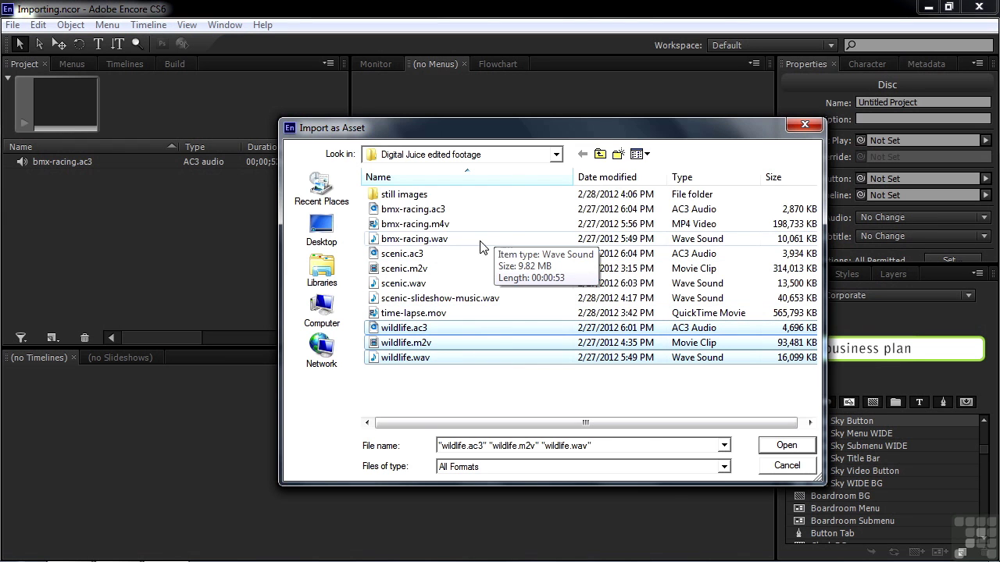
{"action": "left_click", "coordinate": [424, 227], "text": "ctrl"}
{"action": "left_click", "coordinate": [426, 239], "text": "ctrl"}
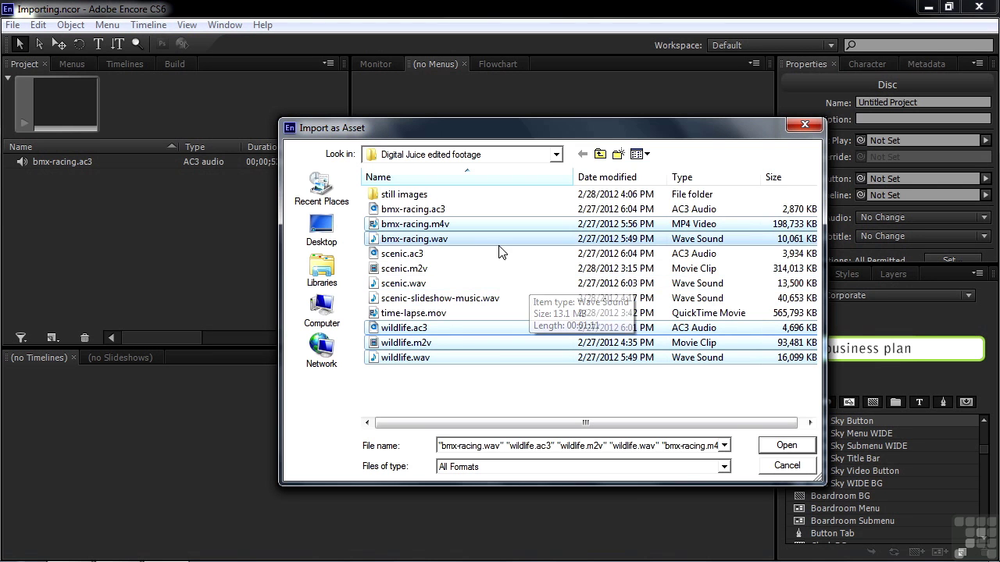
{"action": "left_click", "coordinate": [787, 447]}
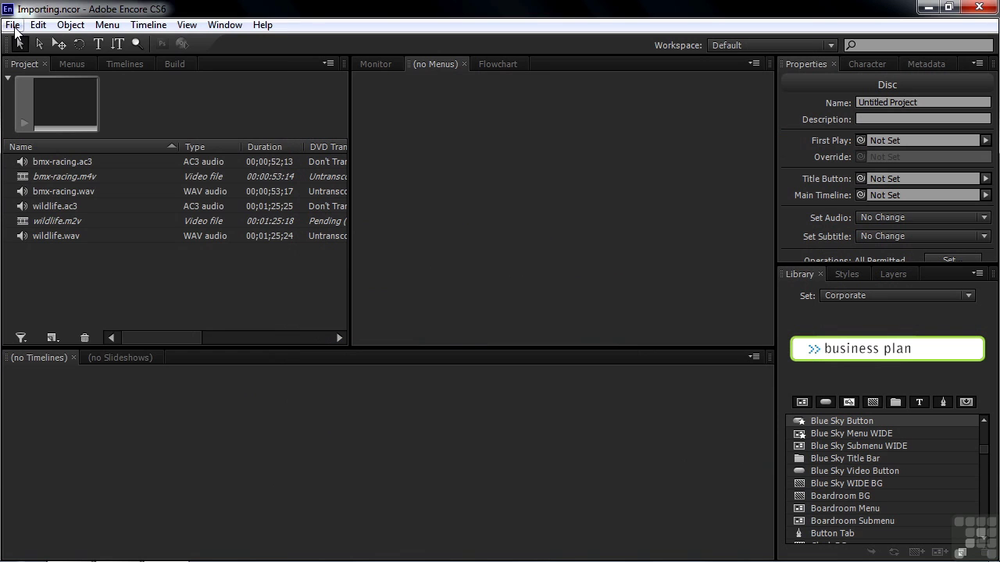
- Import scenic-image-1.tif through scenic-image-10.tif from the still images folder as assets
{"action": "left_click", "coordinate": [13, 25]}
{"action": "mouse_move", "coordinate": [70, 202]}
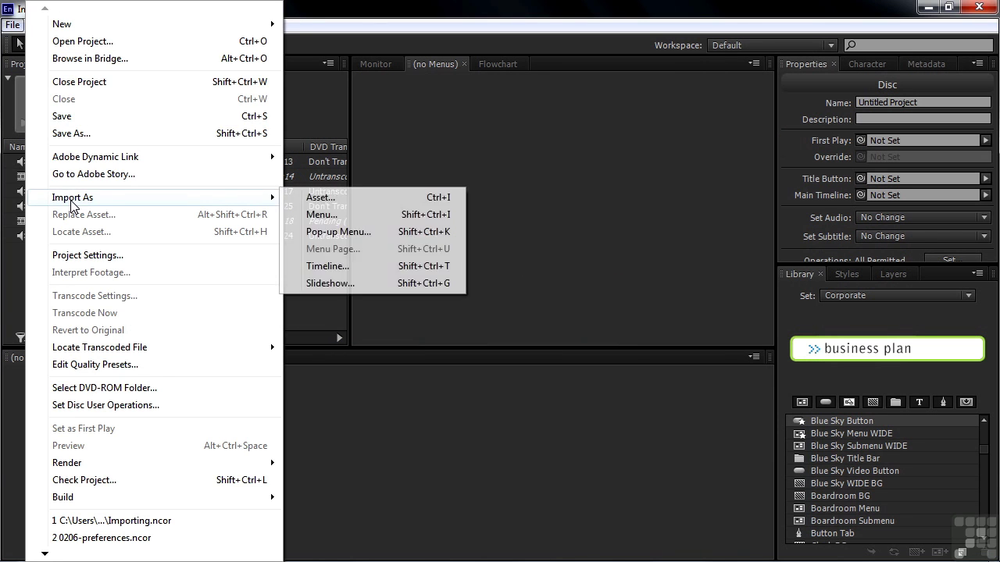
{"action": "left_click", "coordinate": [350, 199]}
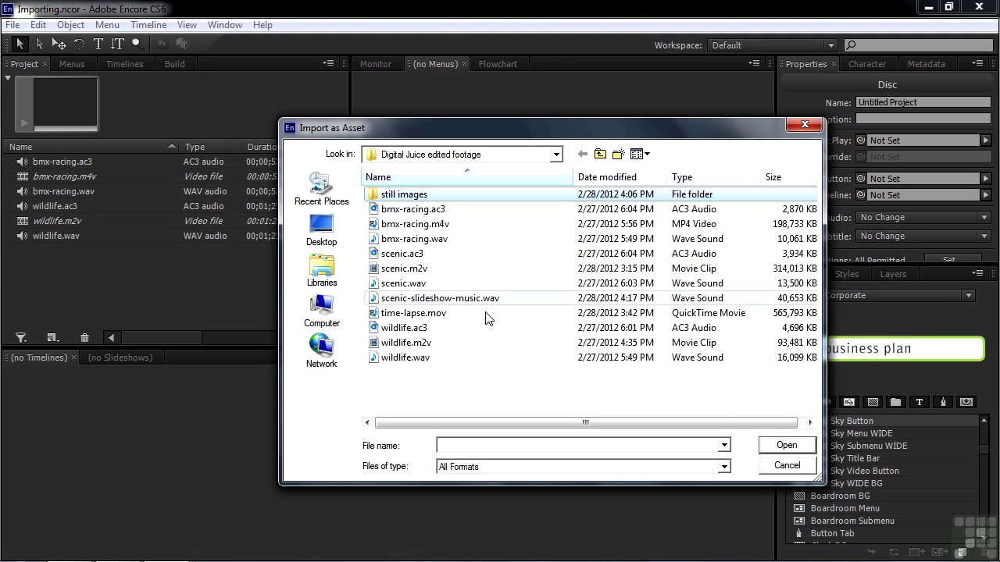
{"action": "left_click", "coordinate": [784, 450]}
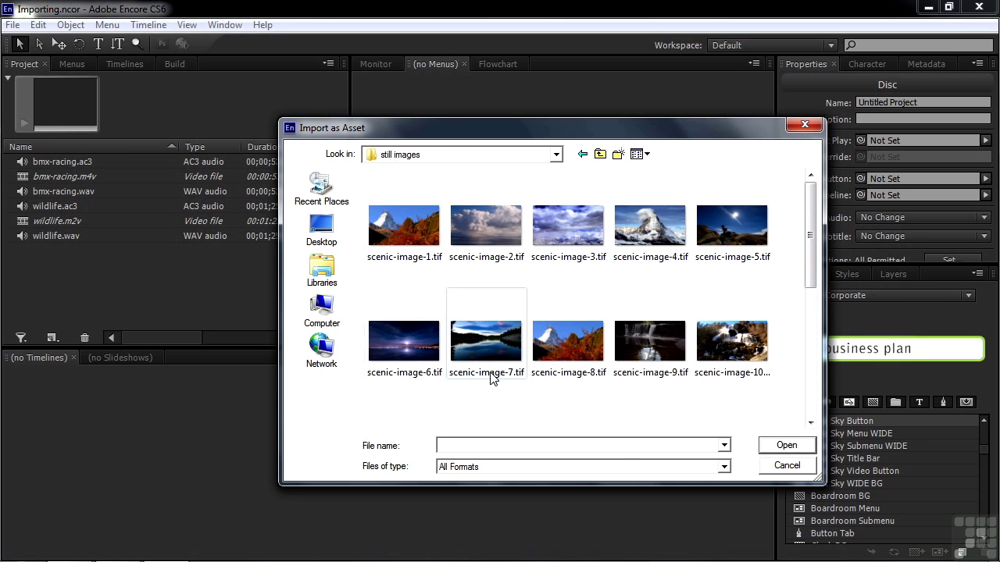
{"action": "left_click", "coordinate": [410, 228]}
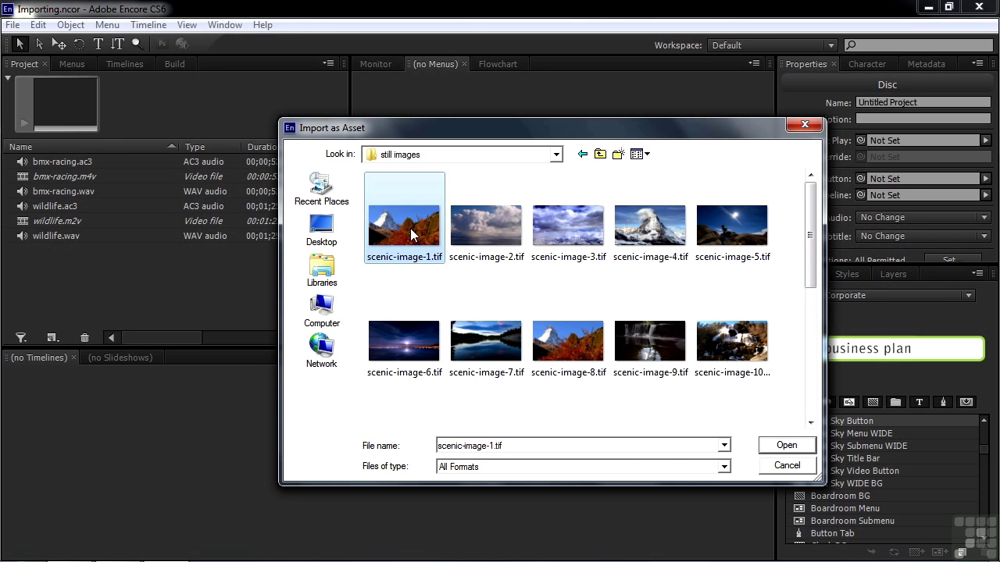
{"action": "left_click", "coordinate": [731, 341], "text": "shift"}
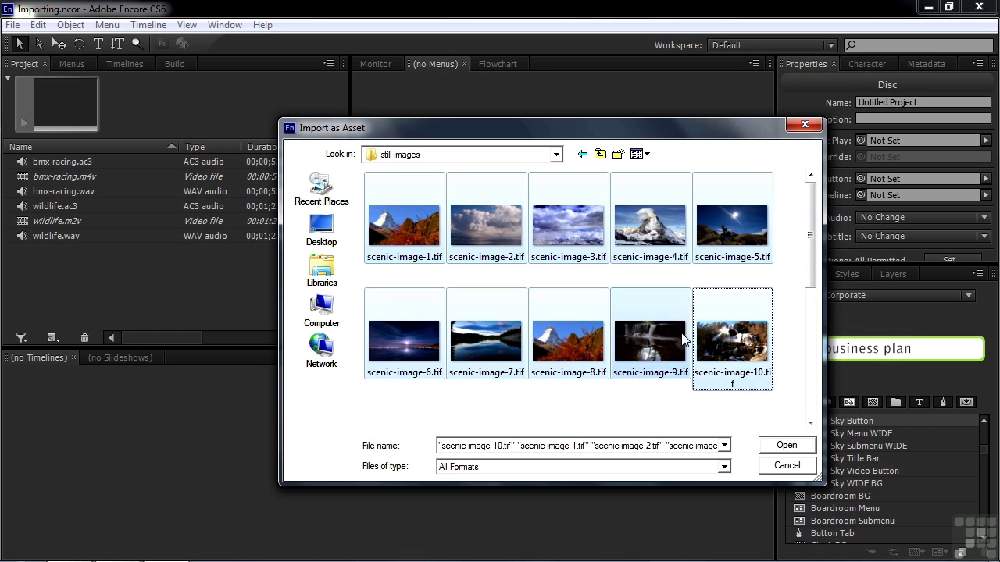
{"action": "mouse_move", "coordinate": [805, 262]}
{"action": "left_mouse_down"}
{"action": "mouse_move", "coordinate": [797, 372]}
{"action": "mouse_move", "coordinate": [797, 273]}
{"action": "left_mouse_up"}
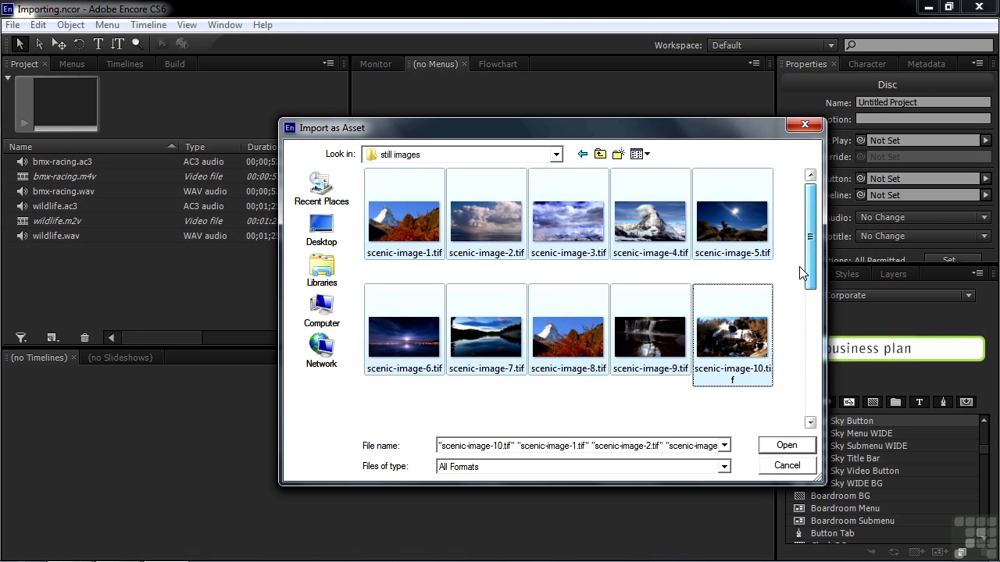
{"action": "left_click", "coordinate": [787, 444]}
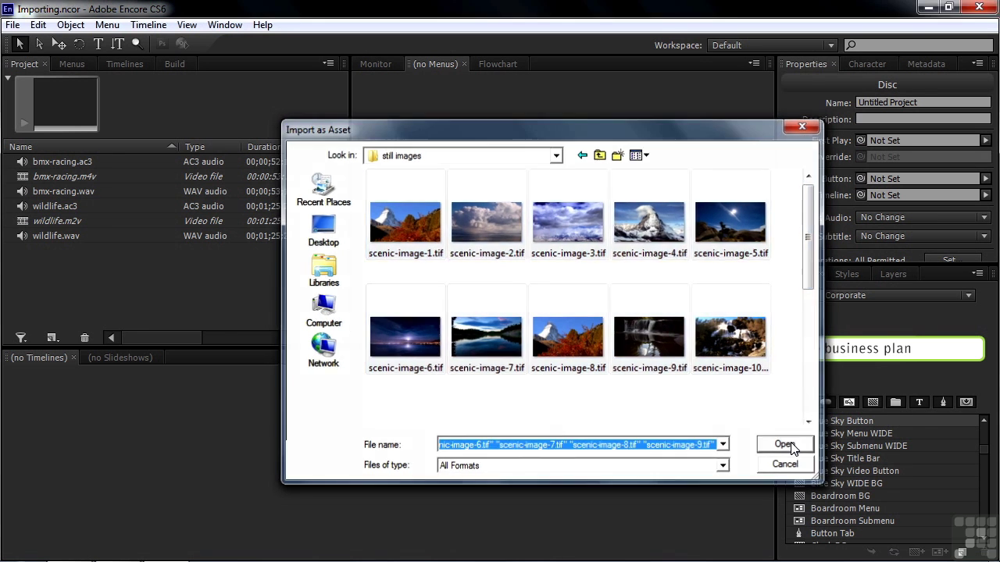
{"action": "left_click_drag", "start_coordinate": [341, 219], "coordinate": [346, 197]}
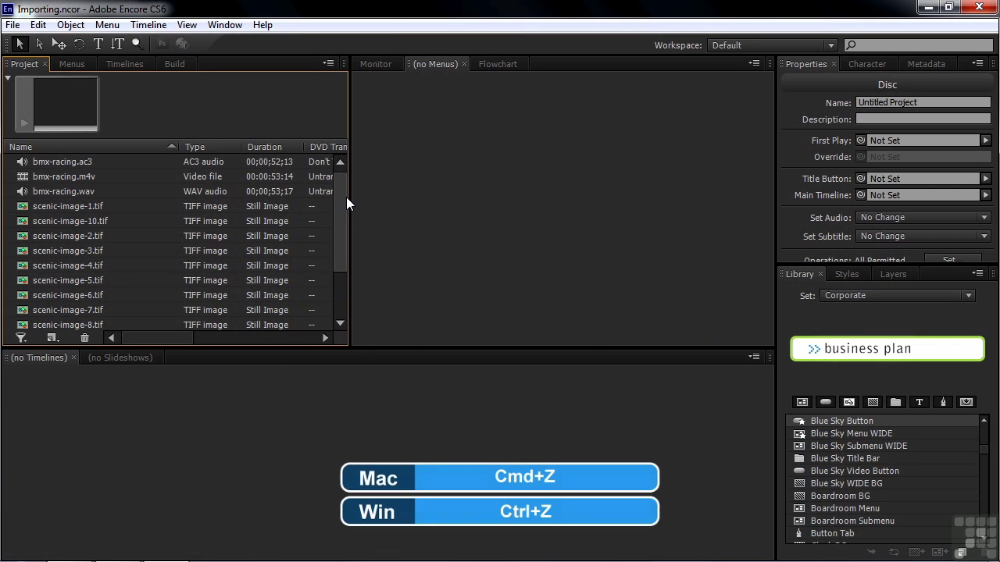
- Undo both imports with Ctrl+Z, then import bmx-racing.ac3 through wildlife.wav from Digital Juice footage
{"action": "key", "text": "ctrl+z"}
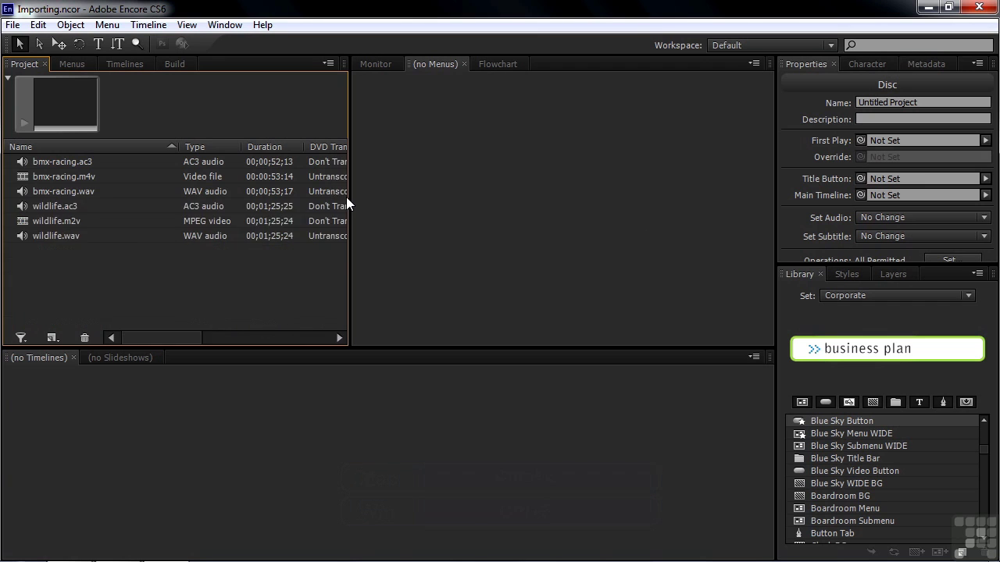
{"action": "key", "text": "ctrl+z"}
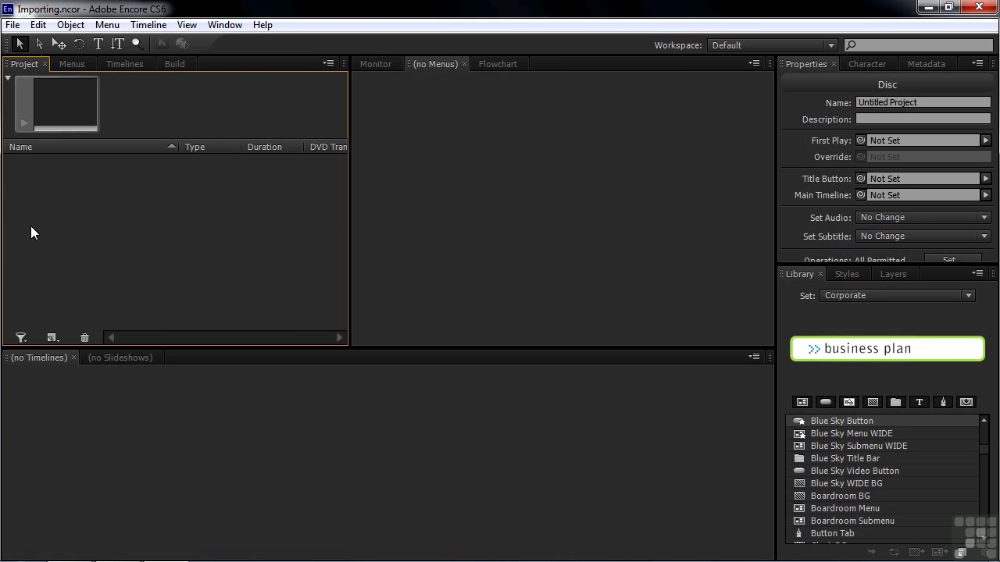
{"action": "double_click", "coordinate": [15, 245]}
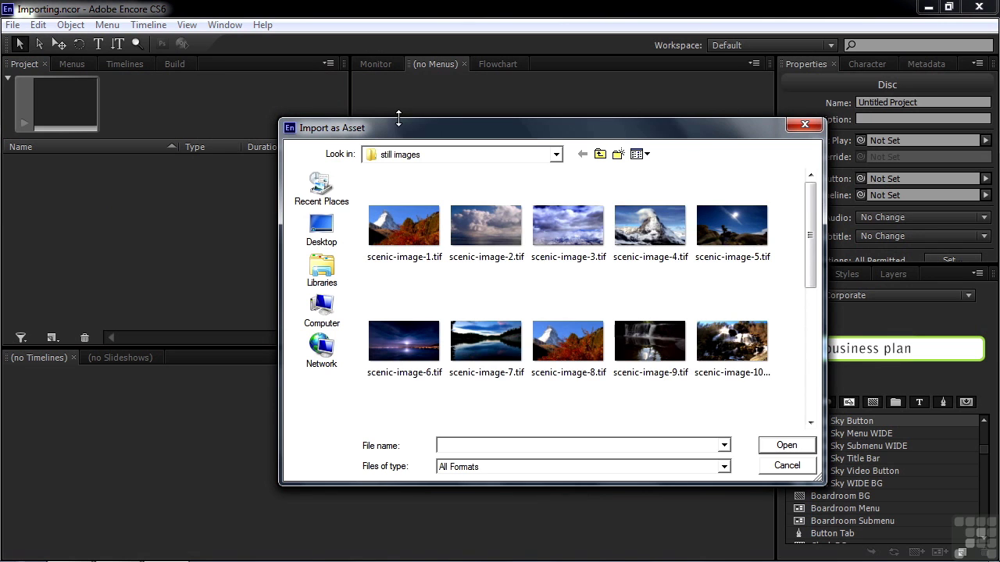
{"action": "left_click", "coordinate": [600, 155]}
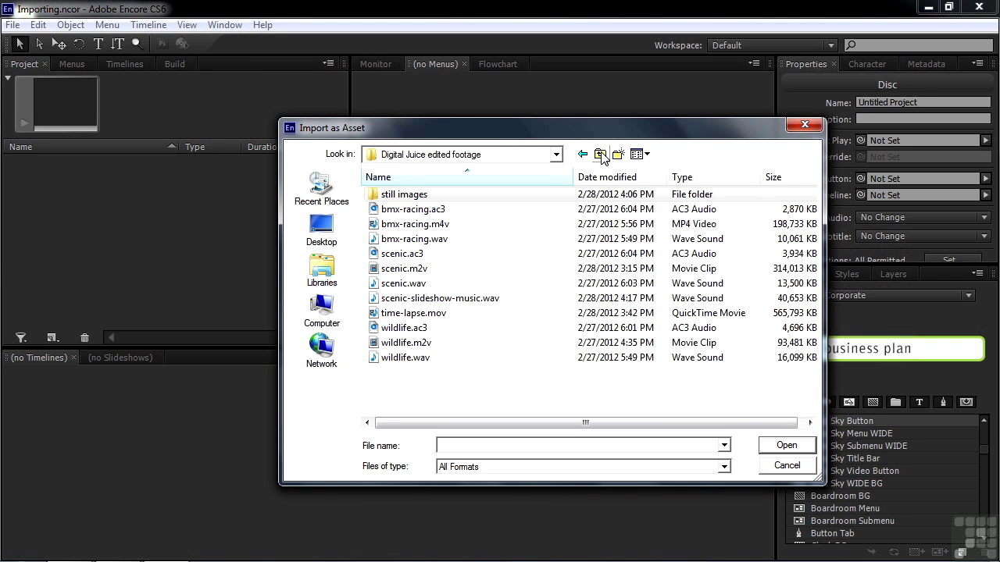
{"action": "left_click", "coordinate": [378, 216]}
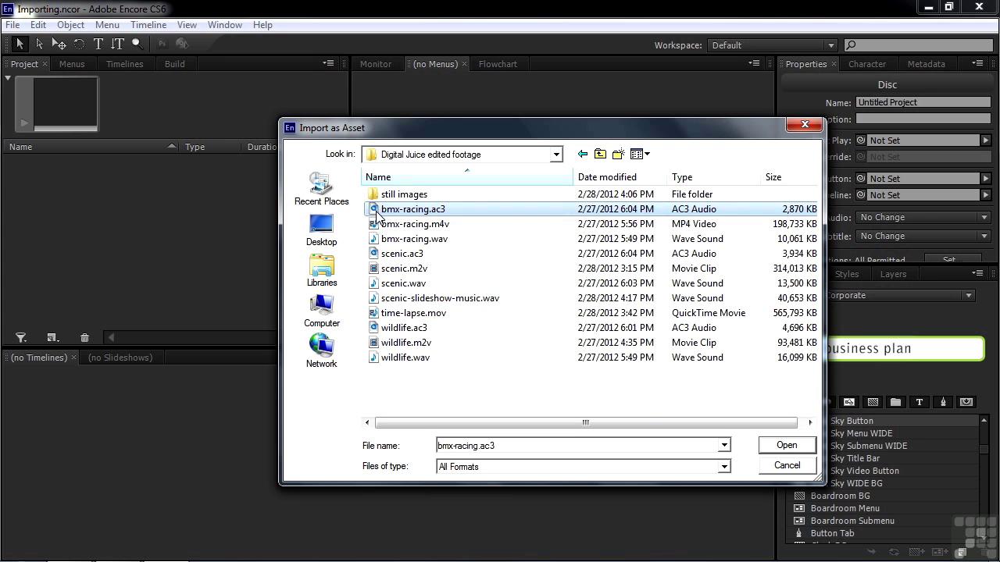
{"action": "left_click", "coordinate": [387, 358], "text": "shift"}
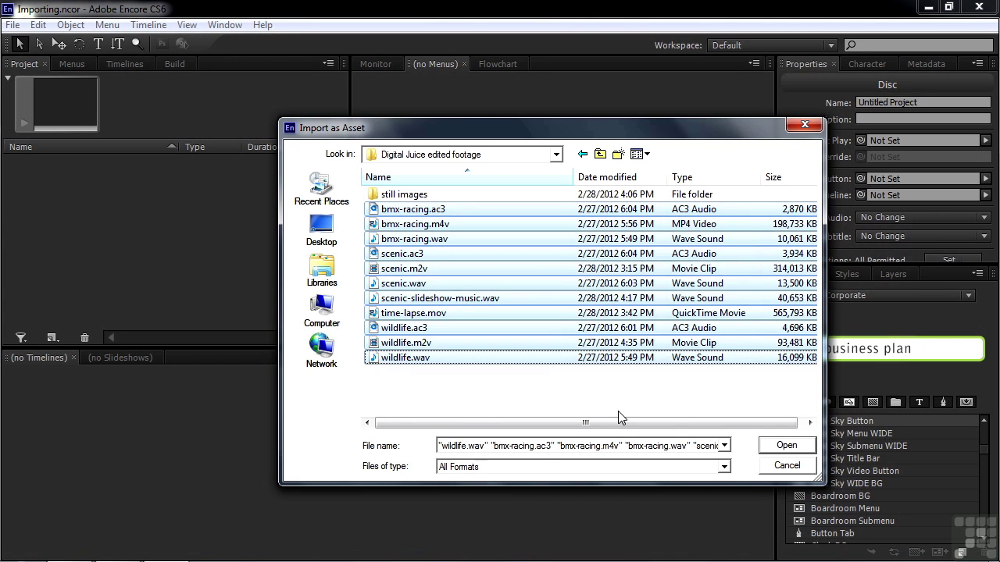
{"action": "left_click", "coordinate": [785, 449]}
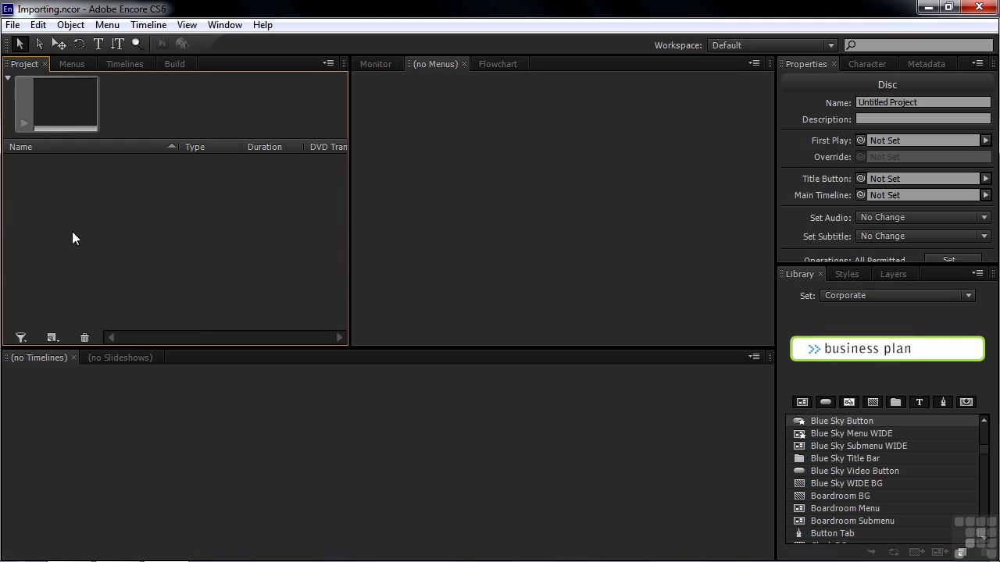
- Open the Import as Asset dialog from the Project panel's right-click Import As menu
{"action": "right_click", "coordinate": [64, 205]}
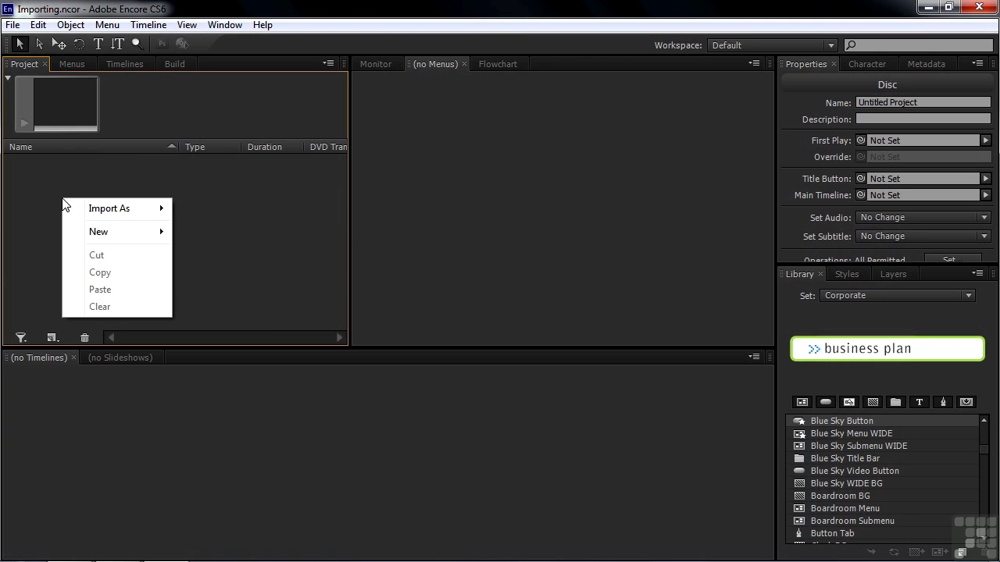
{"action": "mouse_move", "coordinate": [130, 210]}
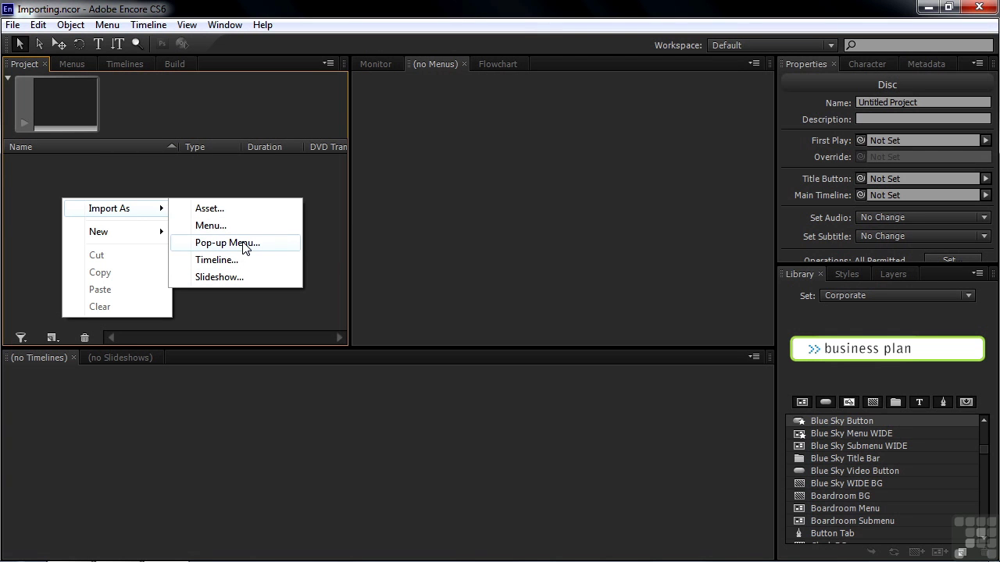
{"action": "left_click", "coordinate": [306, 245]}
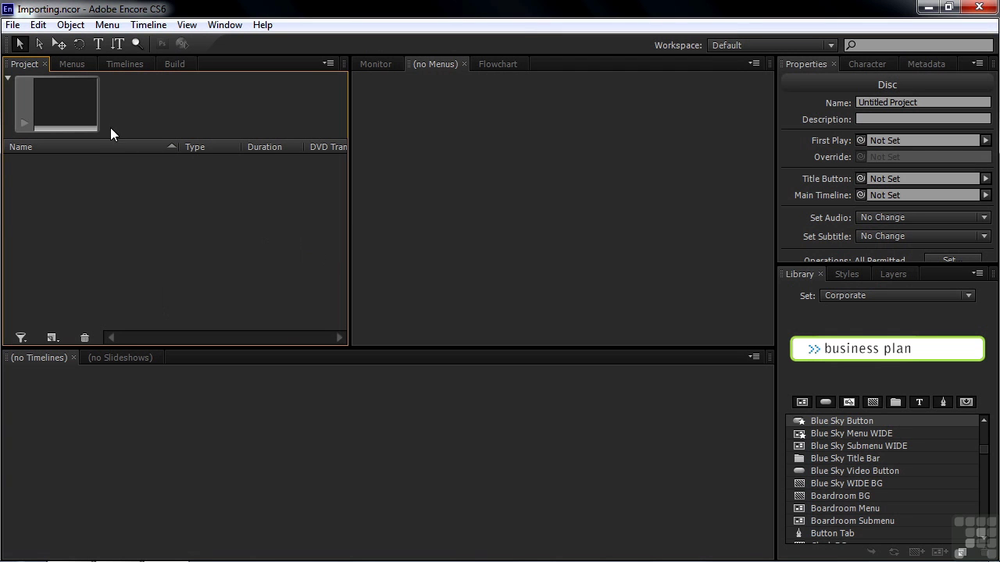
{"action": "left_click", "coordinate": [12, 25]}
{"action": "mouse_move", "coordinate": [90, 199]}
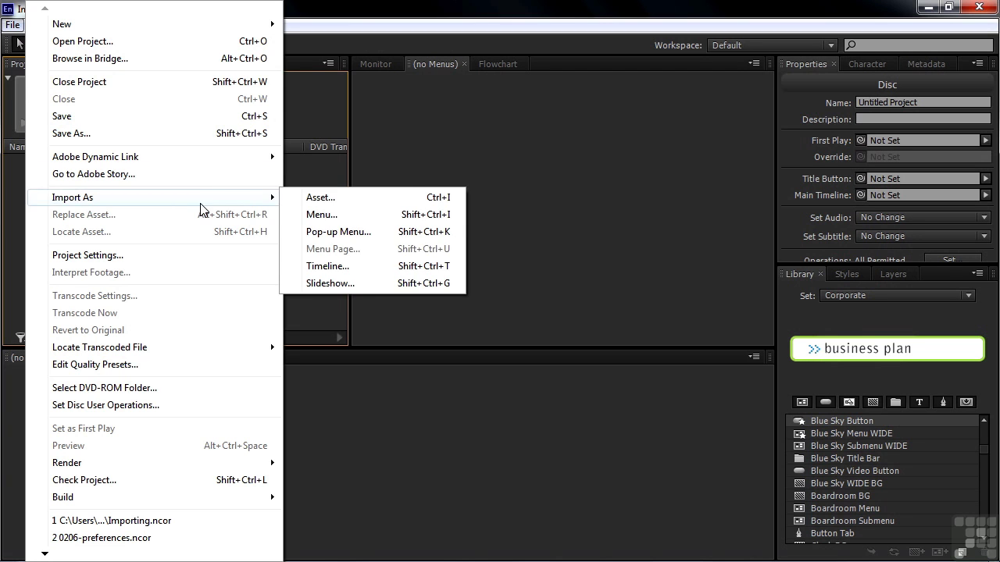
{"action": "left_click", "coordinate": [313, 172]}
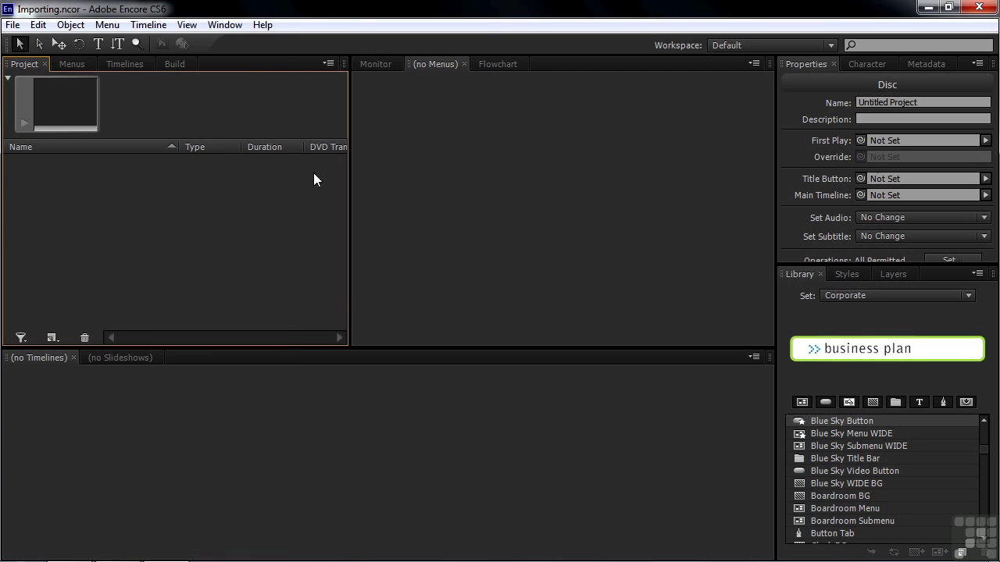
{"action": "right_click", "coordinate": [68, 204]}
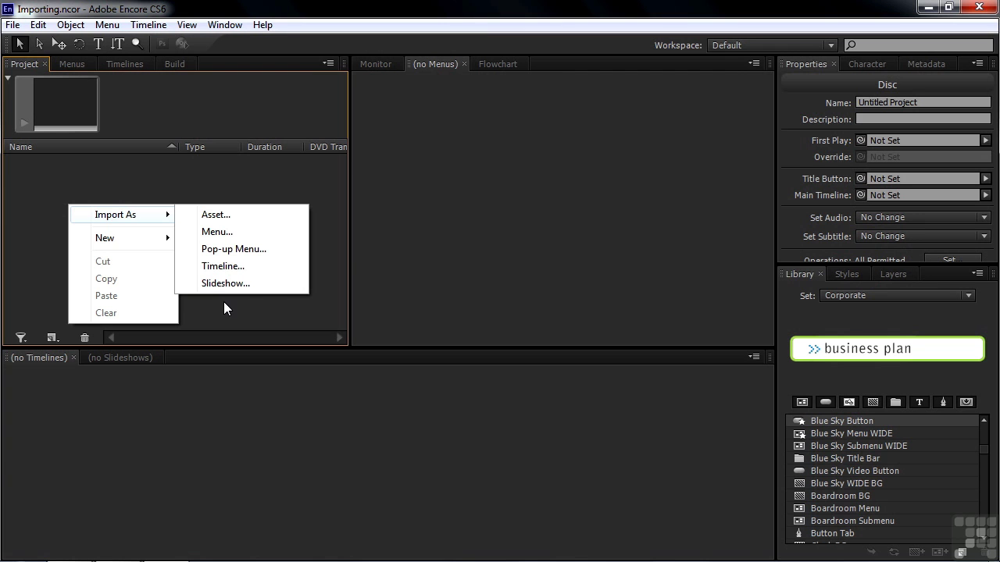
{"action": "left_click", "coordinate": [225, 215]}
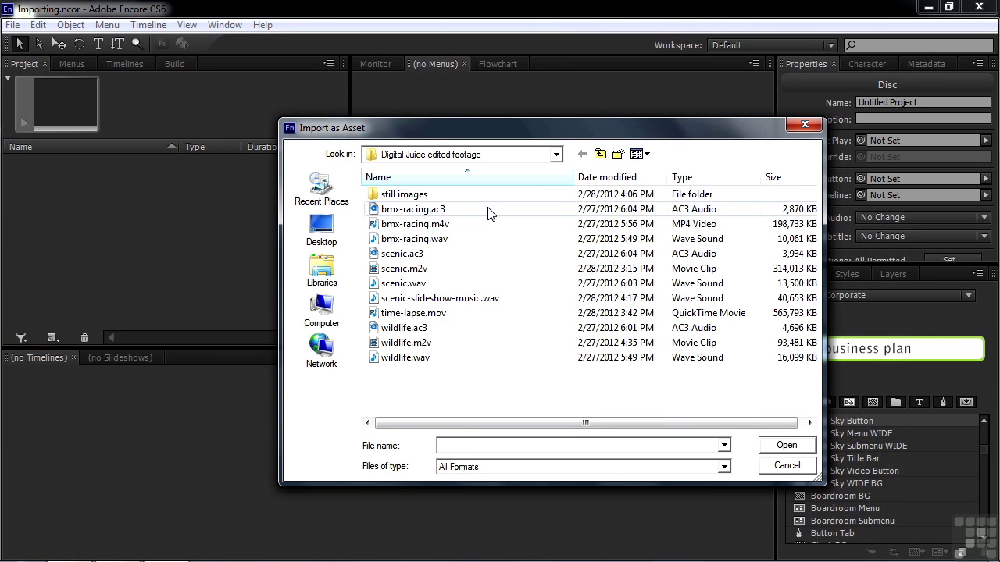
- Import Dancers.psd through Special_Features.psd from PartyLife assets > menu PSD files as assets
{"action": "left_click", "coordinate": [600, 155]}
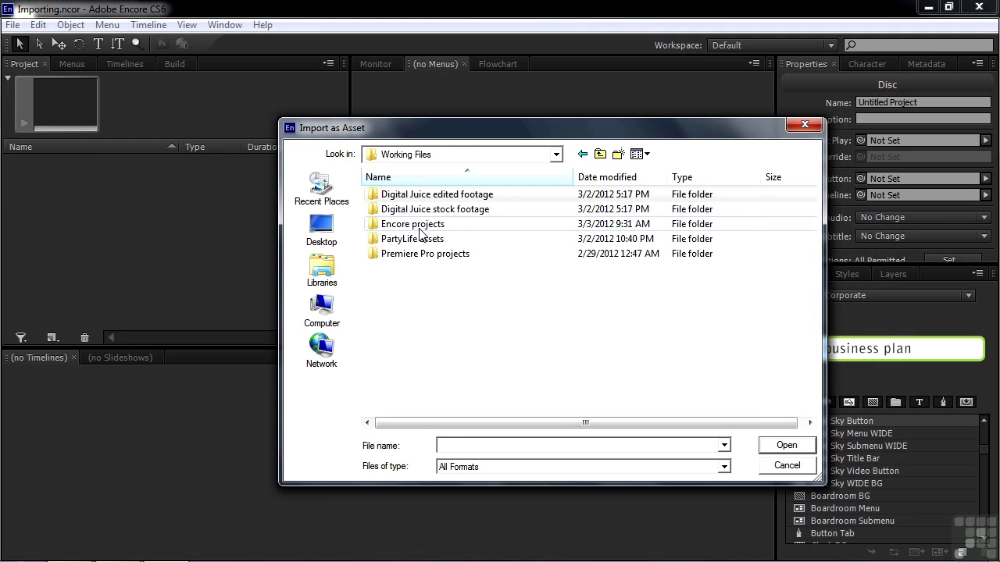
{"action": "double_click", "coordinate": [375, 239]}
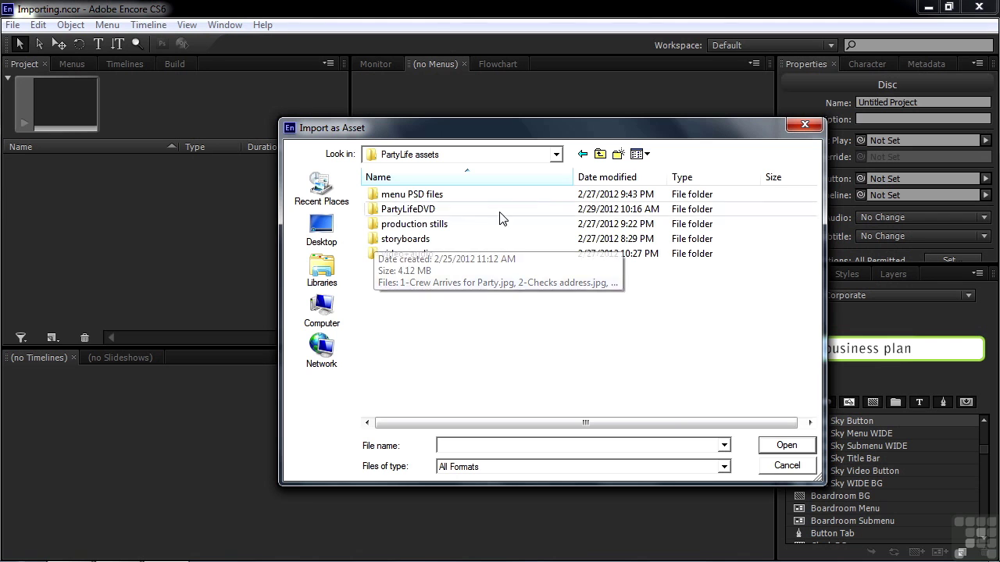
{"action": "double_click", "coordinate": [380, 195]}
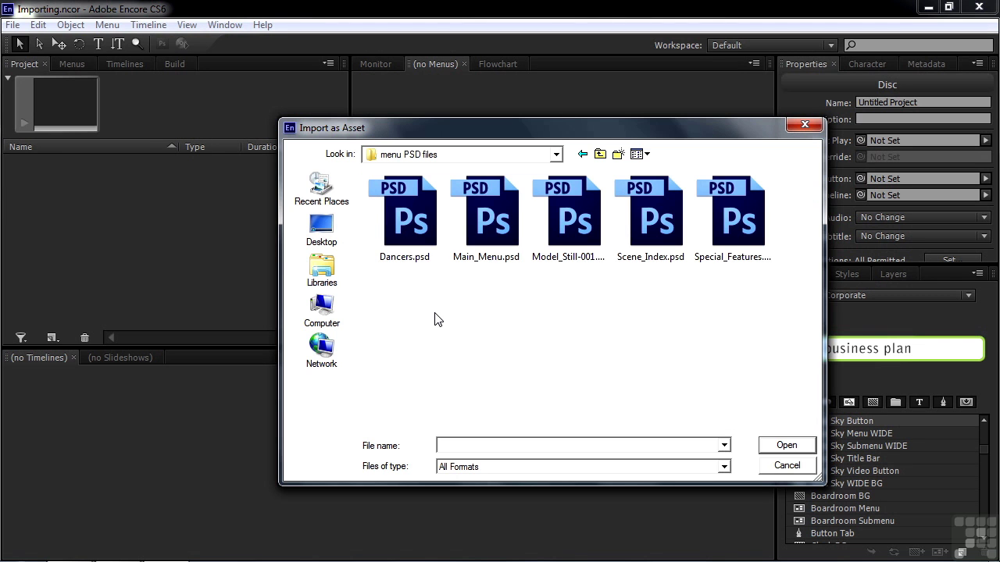
{"action": "left_click", "coordinate": [411, 221]}
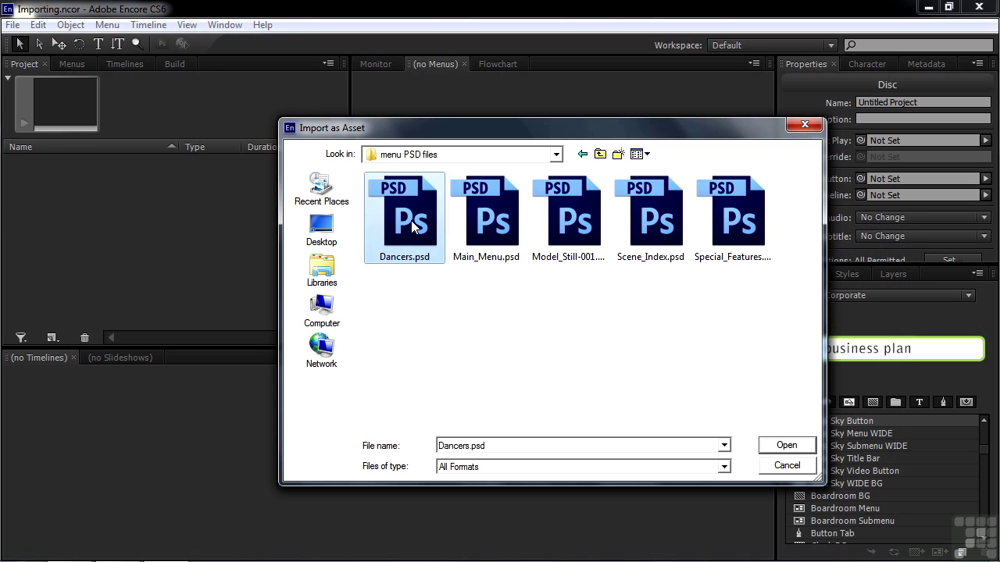
{"action": "left_click", "coordinate": [743, 223], "text": "shift"}
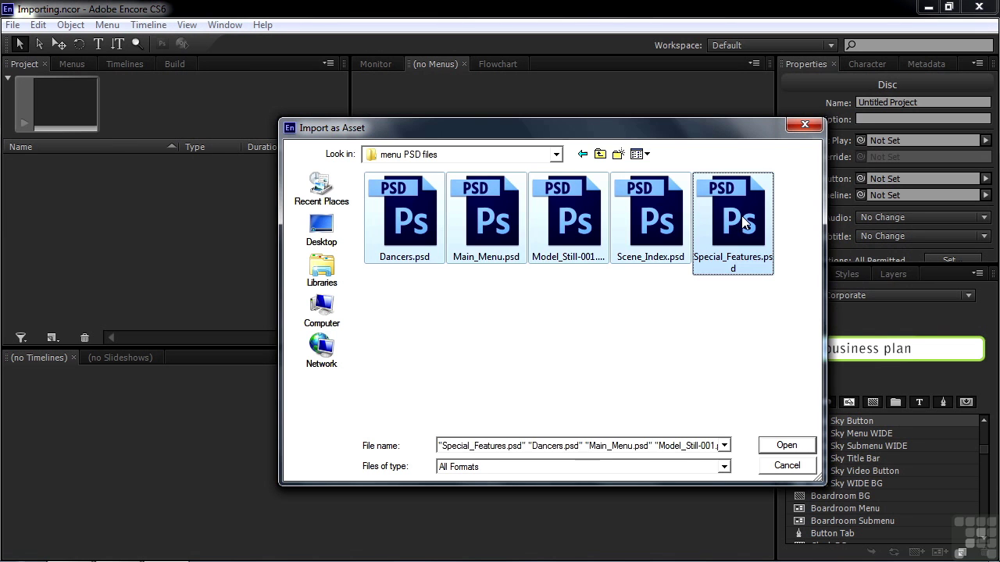
{"action": "left_click", "coordinate": [787, 445]}
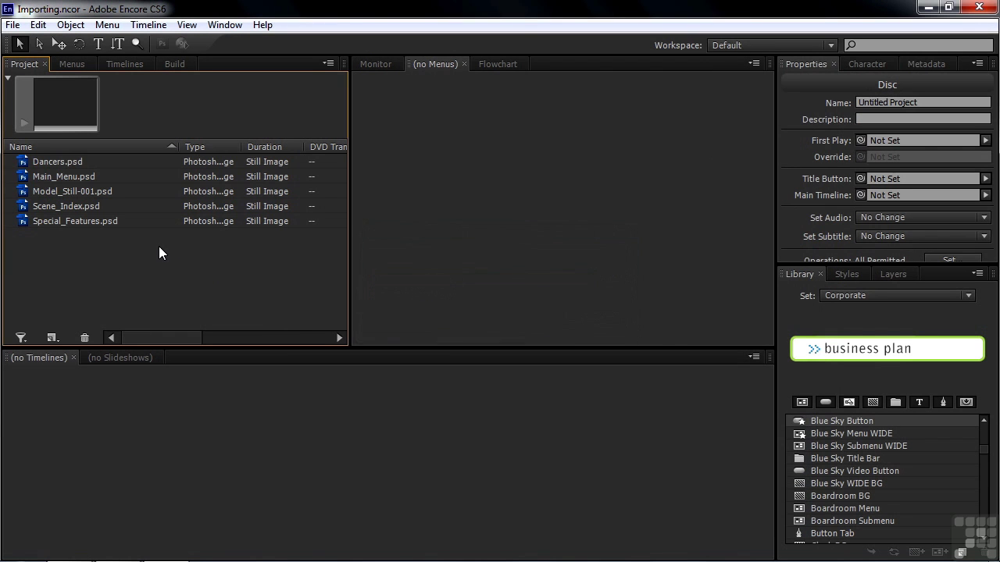
{"action": "left_click", "coordinate": [25, 160]}
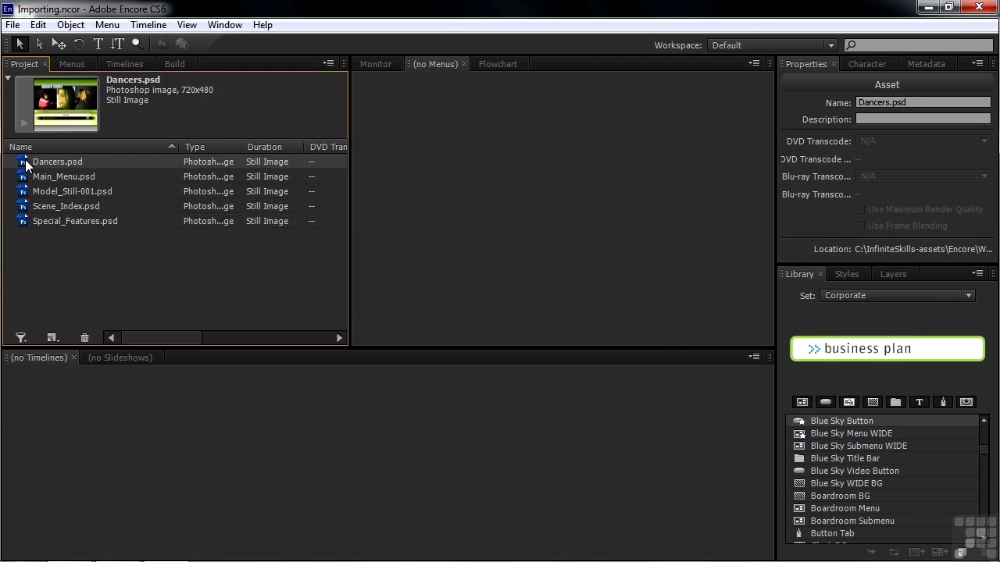
{"action": "left_click", "coordinate": [26, 176]}
{"action": "left_click", "coordinate": [23, 192]}
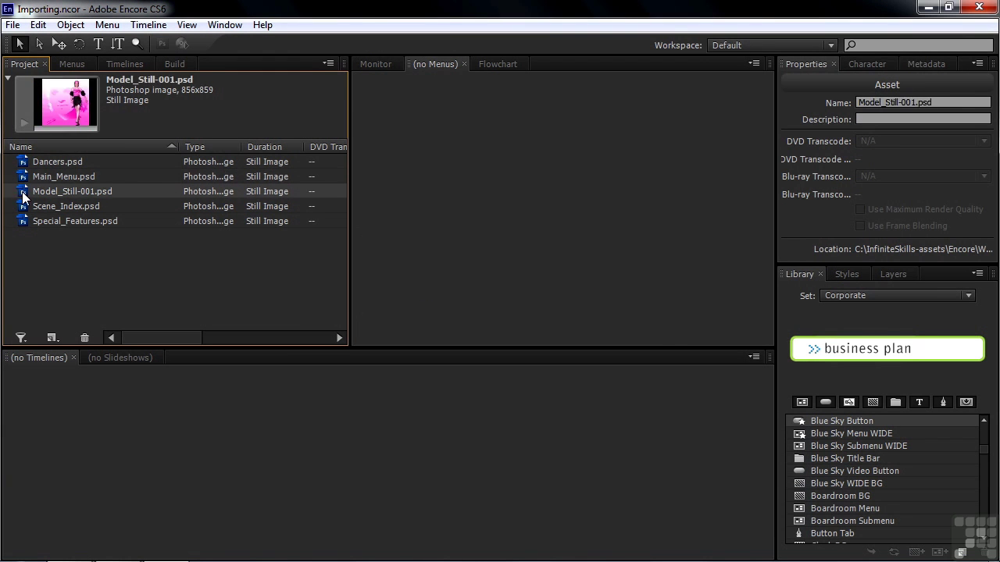
{"action": "left_click", "coordinate": [24, 206]}
{"action": "left_click", "coordinate": [24, 221]}
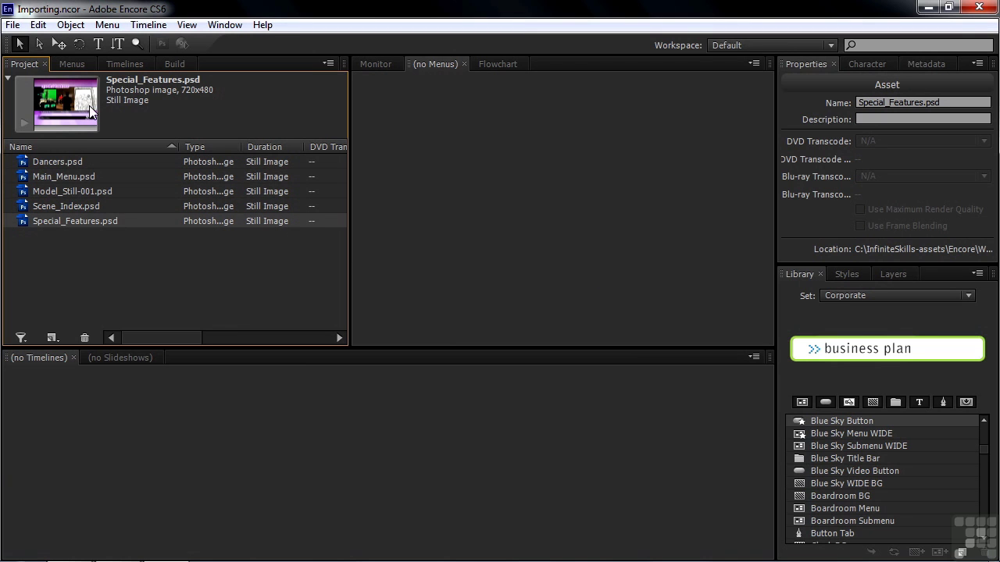